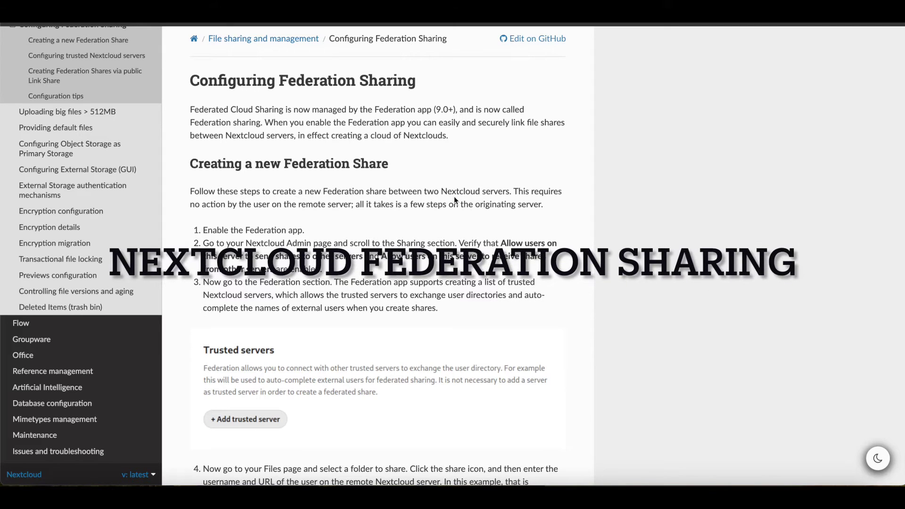
- Look inside geek2gether, return to All files, then open the second server's empty file list
{"action": "scroll", "coordinate": [455, 200], "scroll_direction": "up", "scroll_amount": 1}
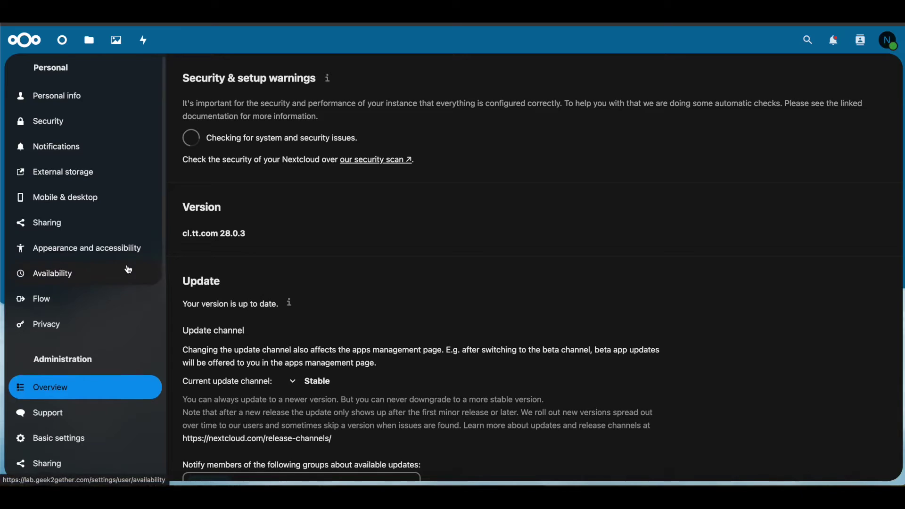
{"action": "scroll", "coordinate": [125, 266], "scroll_direction": "down", "scroll_amount": 4}
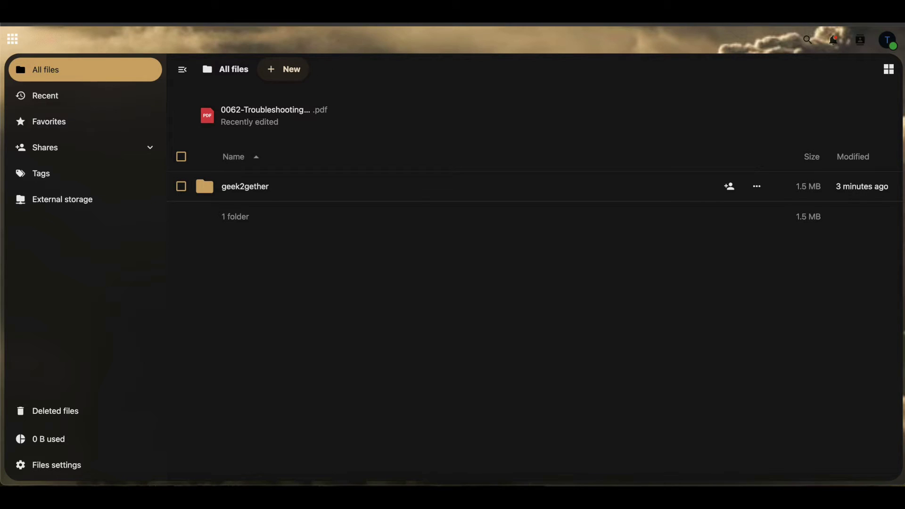
{"action": "left_click", "coordinate": [233, 188]}
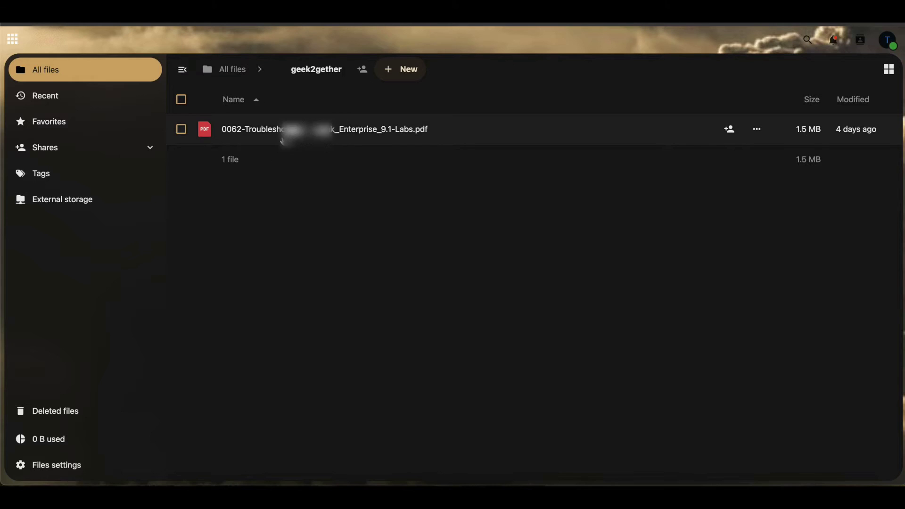
{"action": "left_click", "coordinate": [237, 71]}
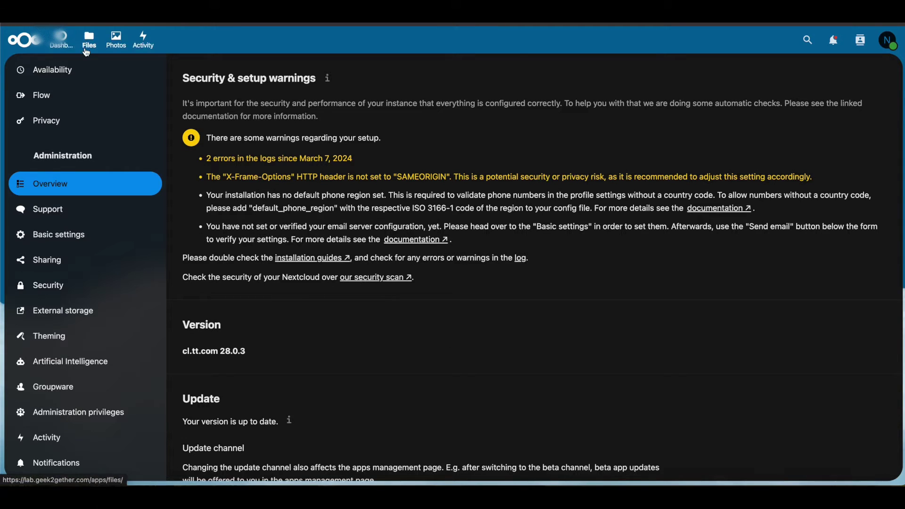
{"action": "left_click", "coordinate": [90, 41]}
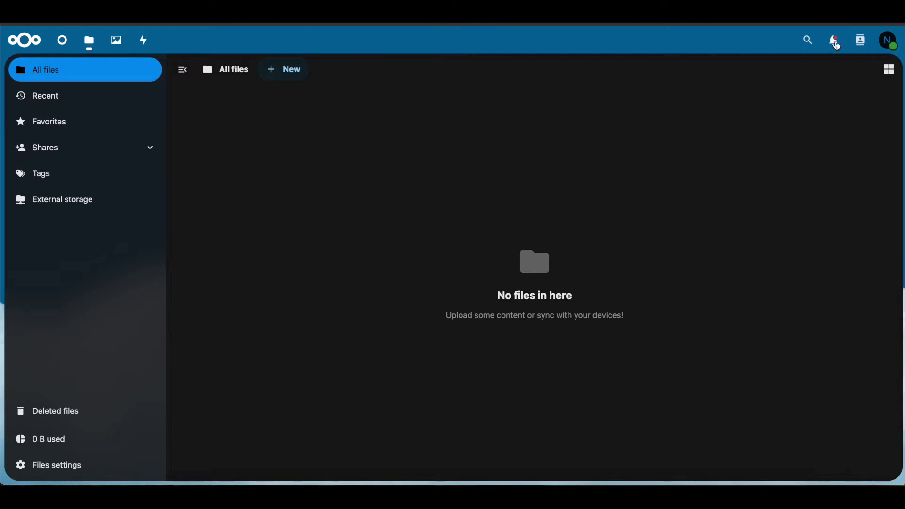
- Go to Administration settings from the avatar menu and browse to the Sharing section
{"action": "left_click", "coordinate": [889, 41]}
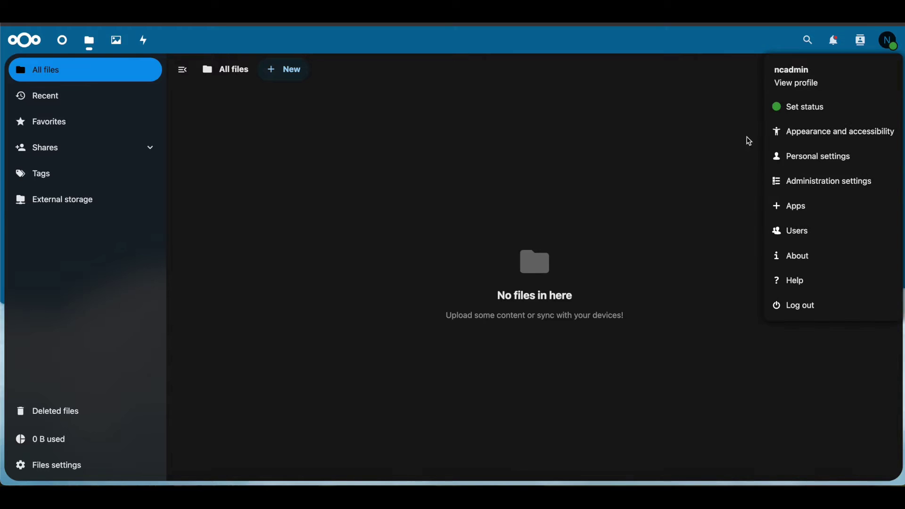
{"action": "left_click", "coordinate": [833, 188]}
{"action": "scroll", "coordinate": [102, 313], "scroll_direction": "down", "scroll_amount": 6}
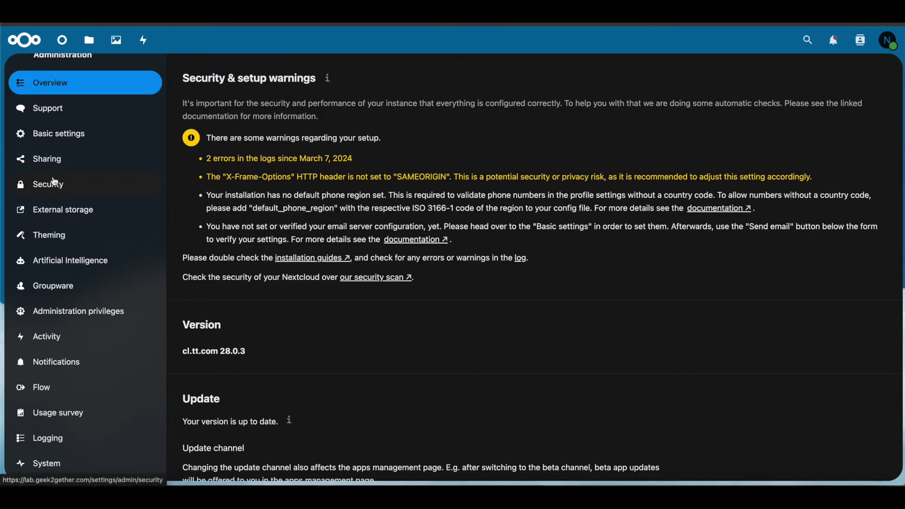
{"action": "scroll", "coordinate": [47, 188], "scroll_direction": "up", "scroll_amount": 1}
{"action": "scroll", "coordinate": [47, 212], "scroll_direction": "down", "scroll_amount": 1}
{"action": "scroll", "coordinate": [52, 233], "scroll_direction": "up", "scroll_amount": 1}
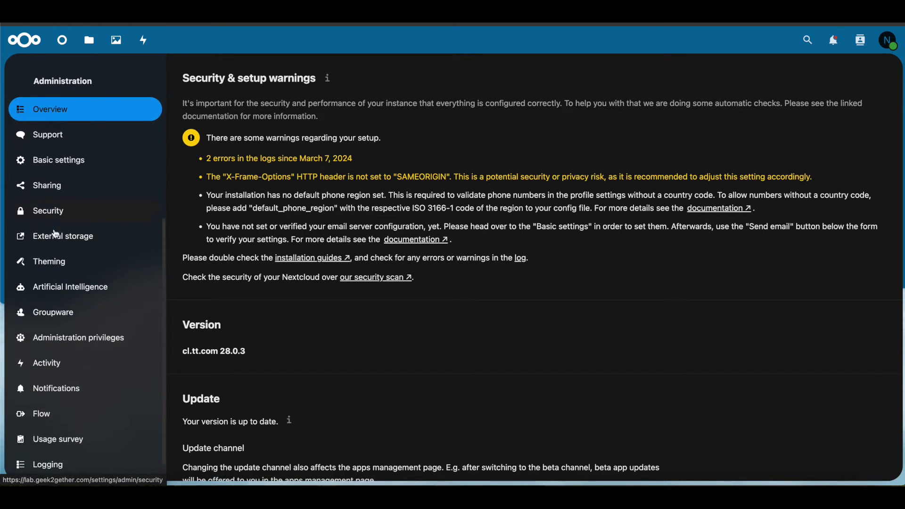
{"action": "scroll", "coordinate": [82, 197], "scroll_direction": "down", "scroll_amount": 1}
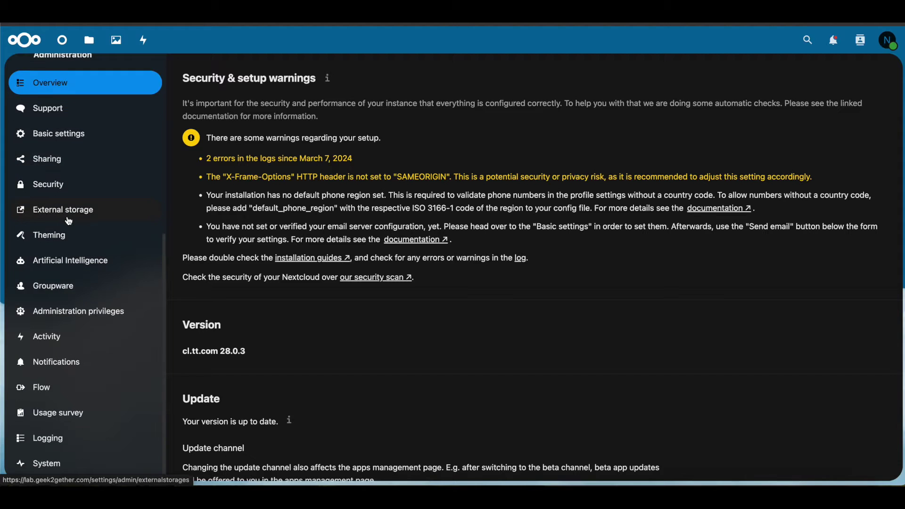
{"action": "scroll", "coordinate": [52, 212], "scroll_direction": "up", "scroll_amount": 2}
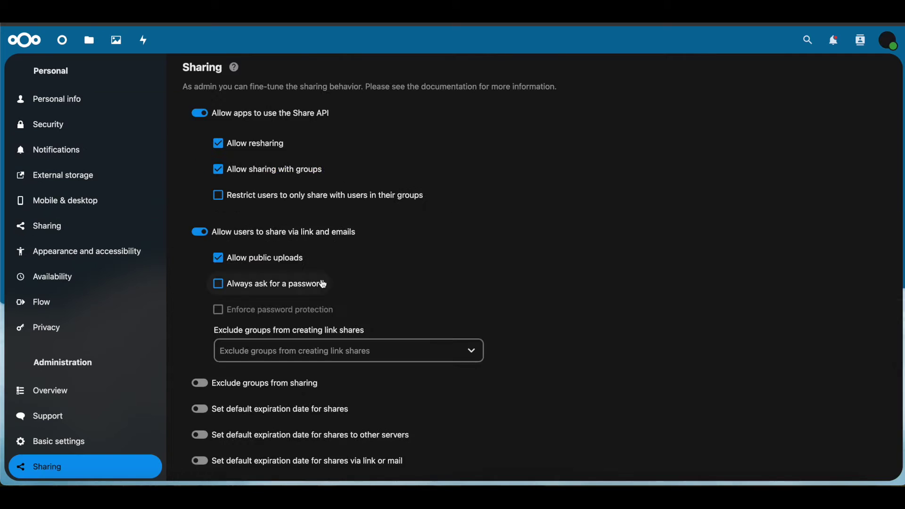
- Check the Federated Cloud Sharing and Trusted servers toggles in the Sharing settings
{"action": "scroll", "coordinate": [323, 282], "scroll_direction": "down", "scroll_amount": 10}
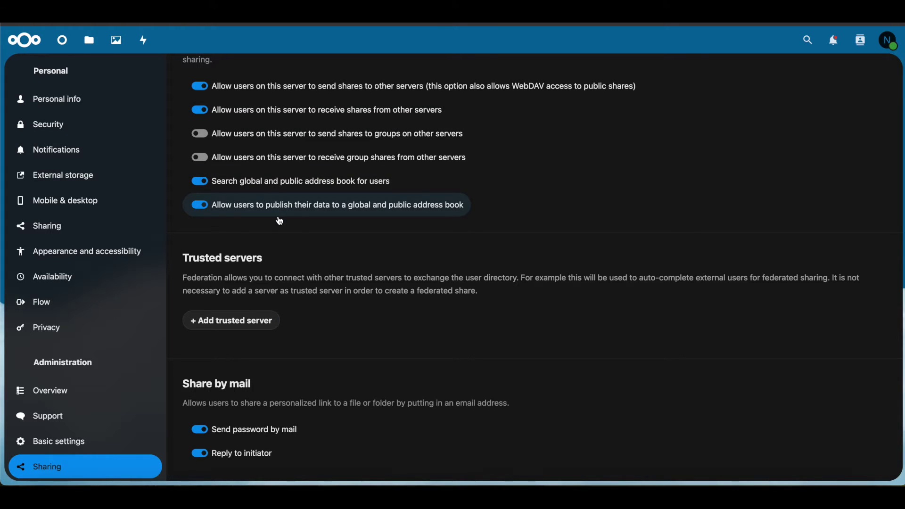
{"action": "scroll", "coordinate": [218, 133], "scroll_direction": "up", "scroll_amount": 4}
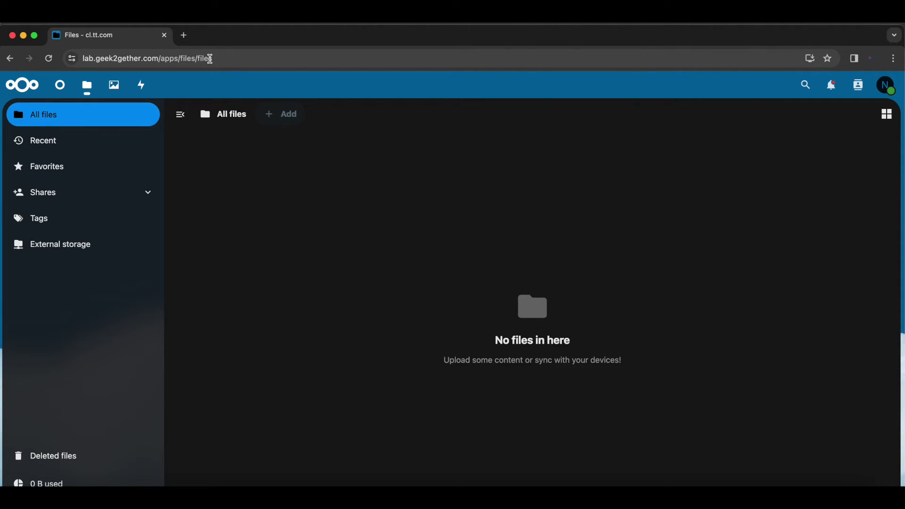
- Open the account menu and switch the browser to full screen
{"action": "left_click", "coordinate": [886, 87]}
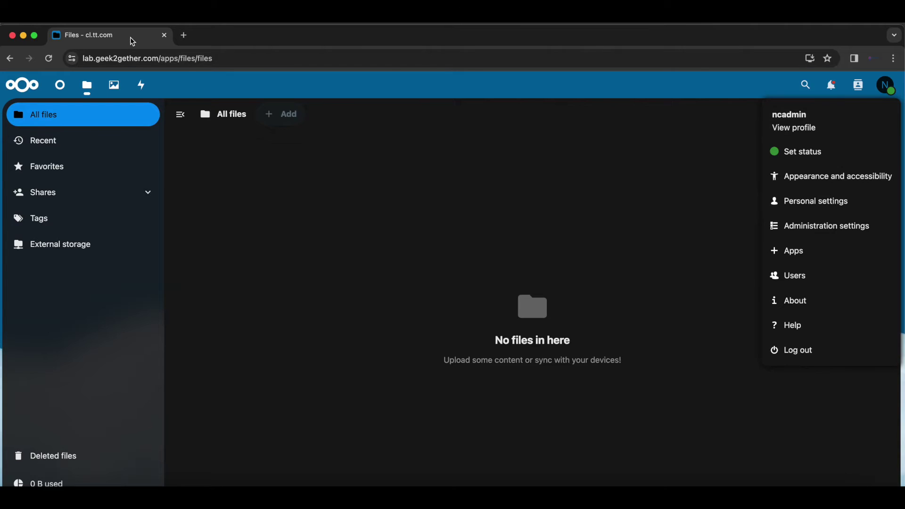
{"action": "key", "text": "ctrl+super+f"}
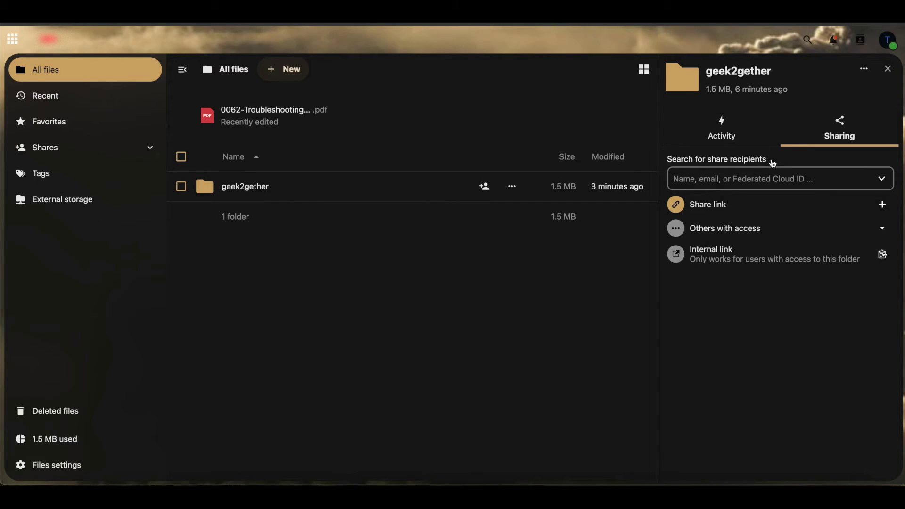
- In geek2gether's sharing details, enter the second server admin's Federated Cloud ID as recipient
{"action": "left_click", "coordinate": [512, 187]}
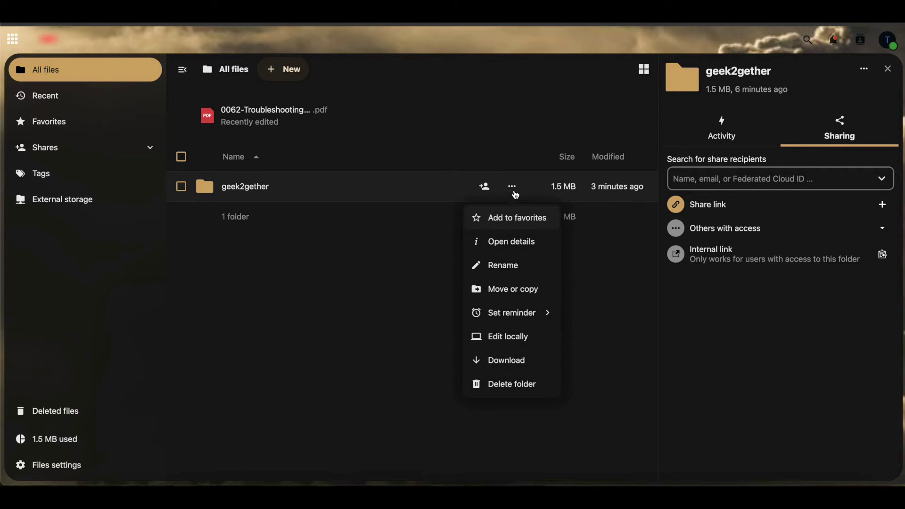
{"action": "left_click", "coordinate": [498, 244]}
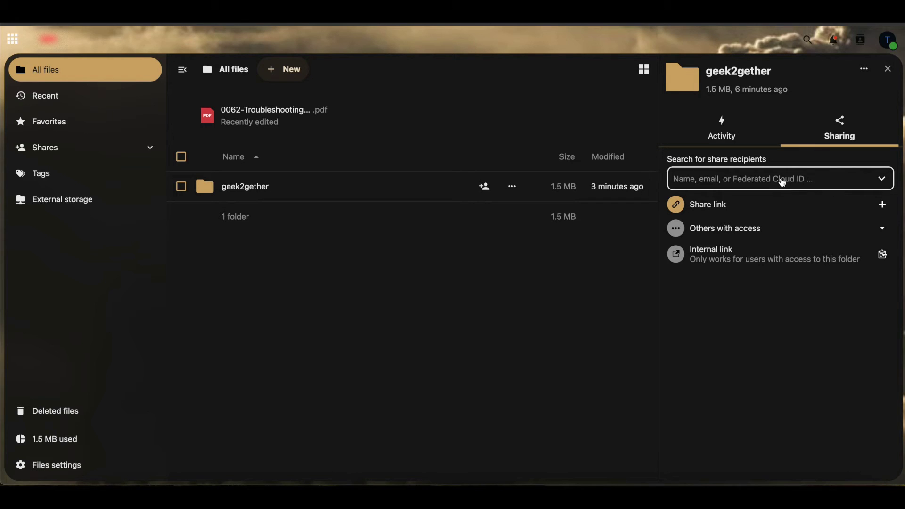
{"action": "left_click", "coordinate": [783, 184]}
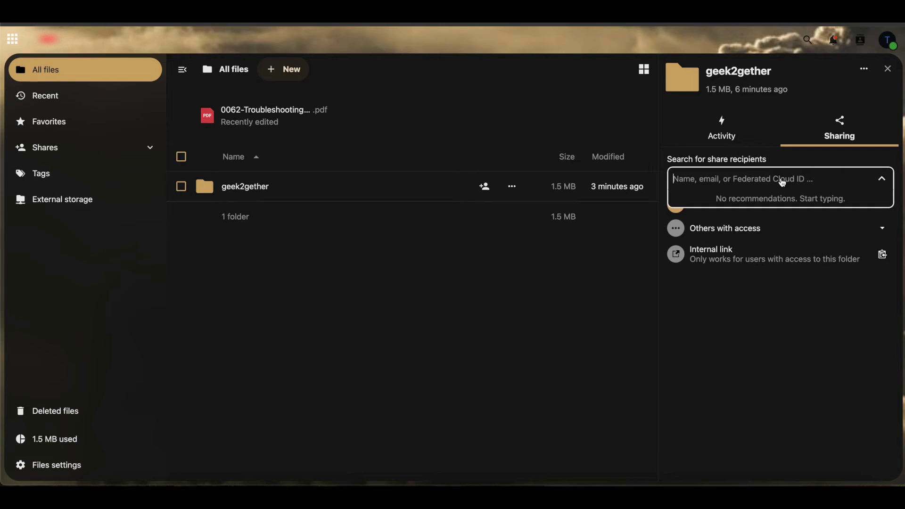
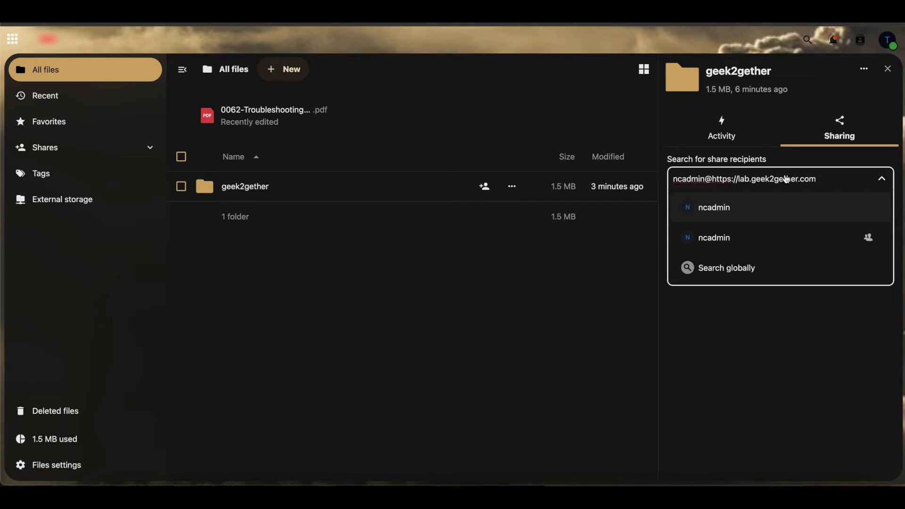
{"action": "key", "text": "Return"}
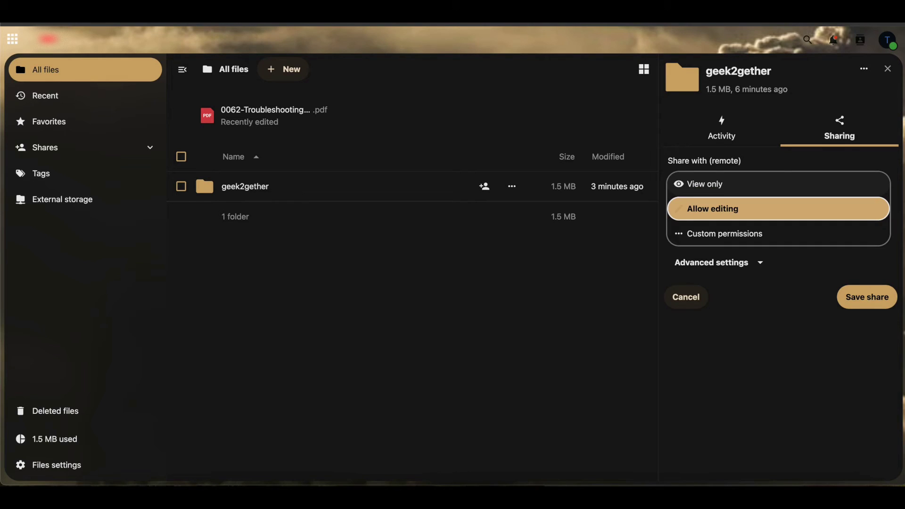
- Save the remote share with custom permissions: Read only, downloading disallowed
{"action": "left_click", "coordinate": [686, 237]}
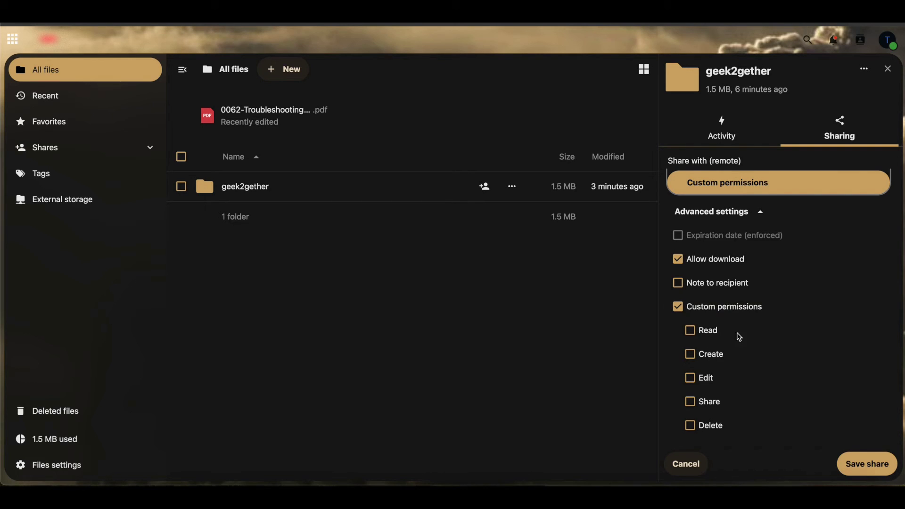
{"action": "left_click", "coordinate": [680, 265]}
{"action": "left_click", "coordinate": [690, 335]}
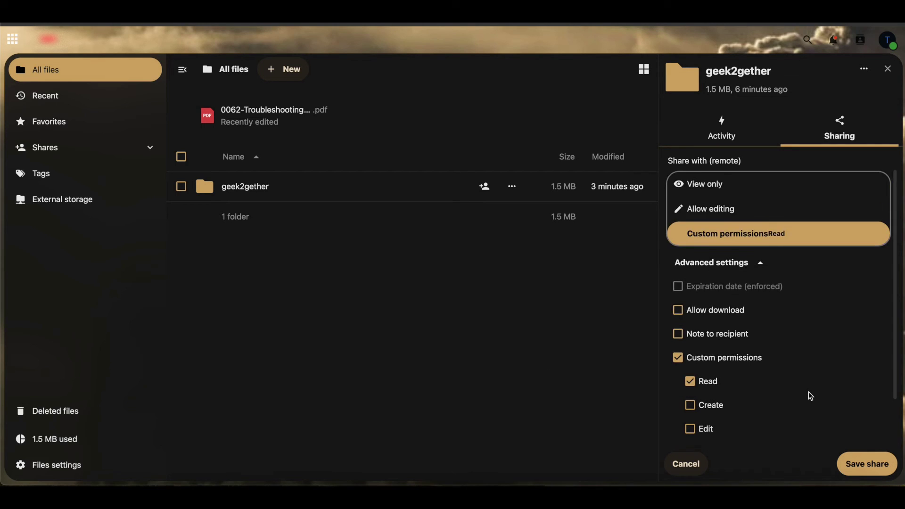
{"action": "left_click", "coordinate": [864, 471]}
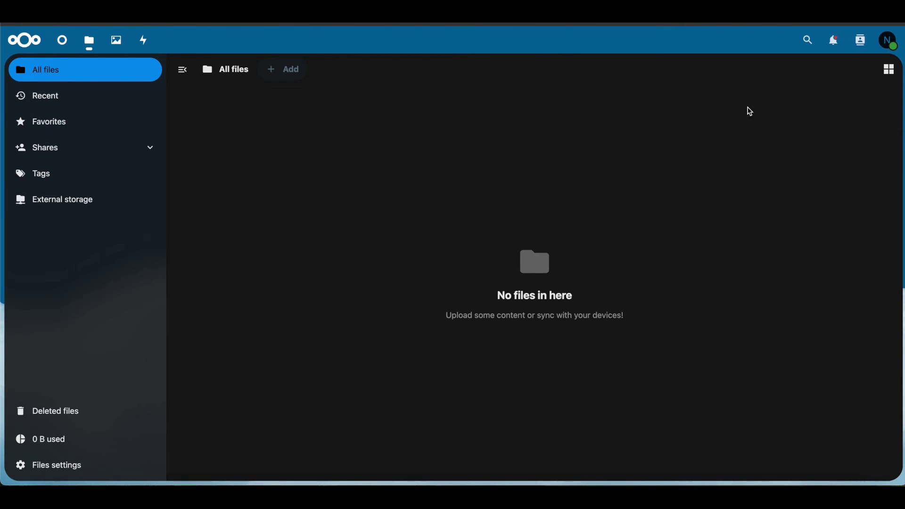
- Accept the geek2gether remote share from the notifications bell, dismissing the browser permission prompt
{"action": "left_click", "coordinate": [833, 42]}
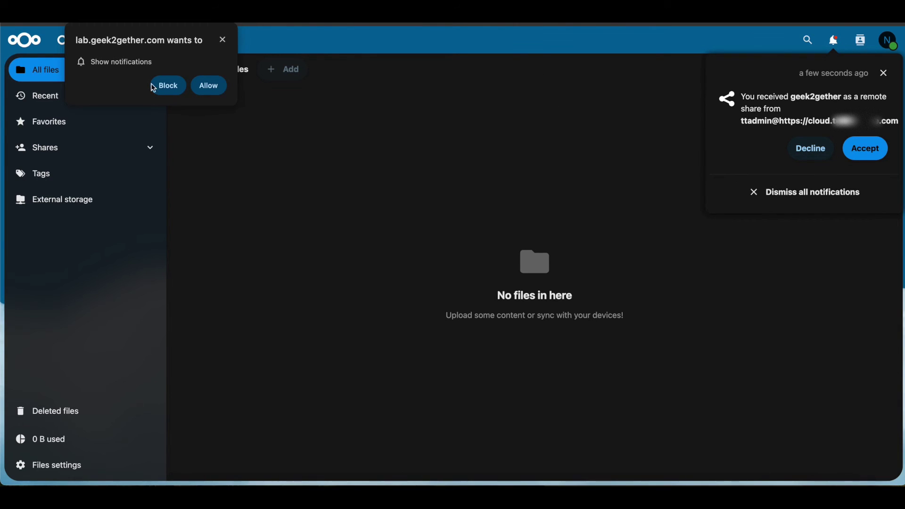
{"action": "left_click", "coordinate": [227, 91]}
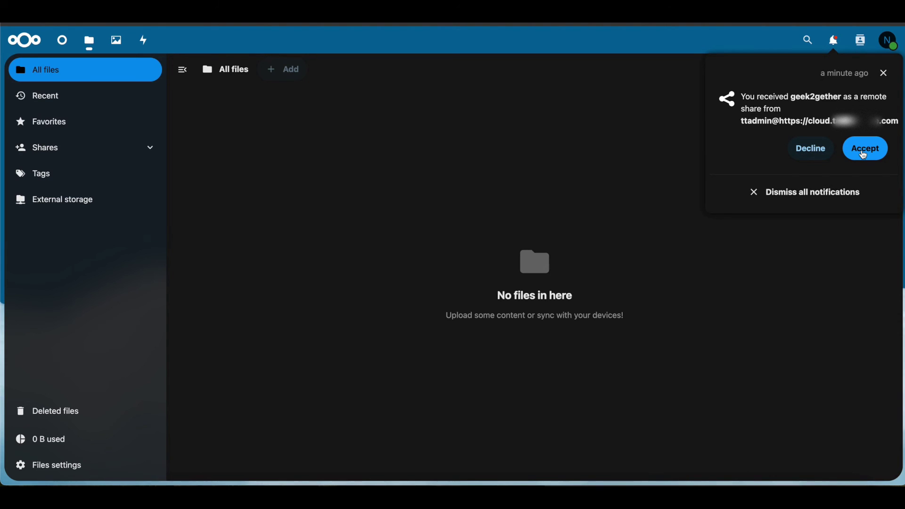
{"action": "left_click", "coordinate": [864, 156]}
{"action": "left_click", "coordinate": [424, 266]}
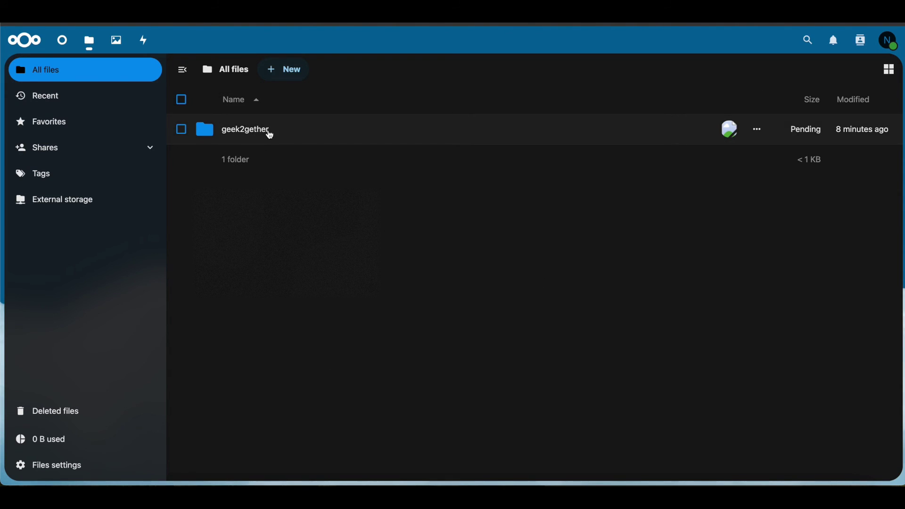
- View geek2gether's details, close the sidebar, then open the folder to see its 1.5 MB PDF
{"action": "left_click", "coordinate": [757, 130]}
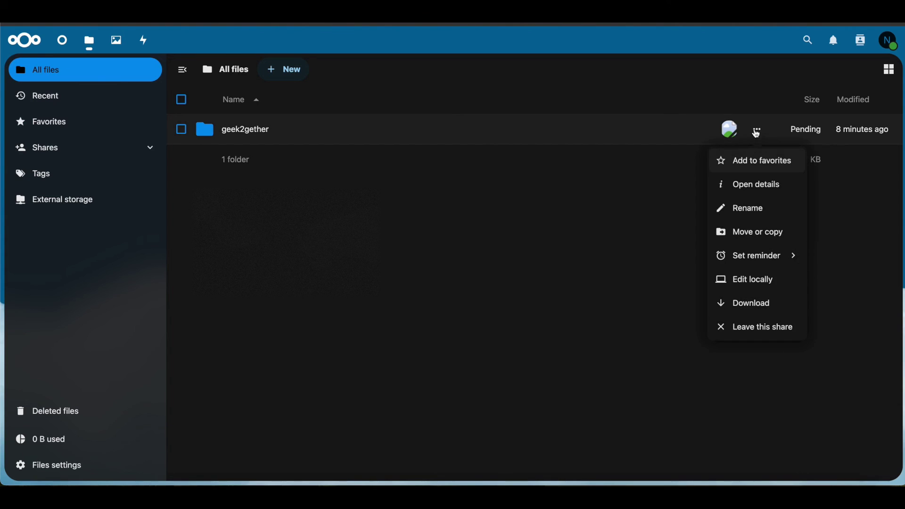
{"action": "left_click", "coordinate": [754, 183]}
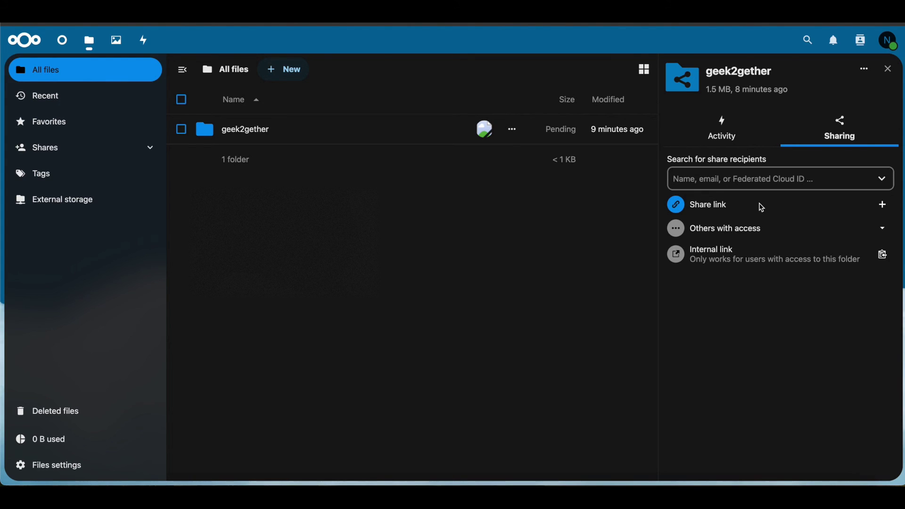
{"action": "left_click", "coordinate": [887, 72]}
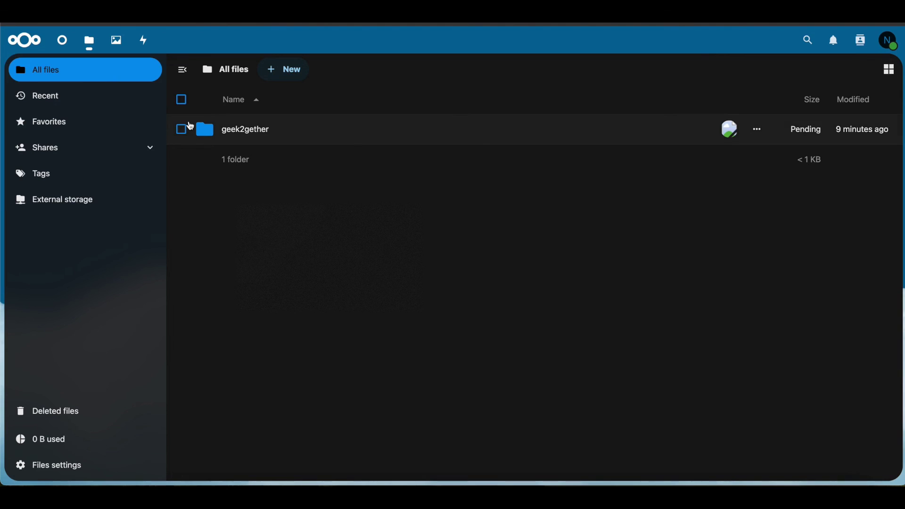
{"action": "left_click", "coordinate": [264, 131]}
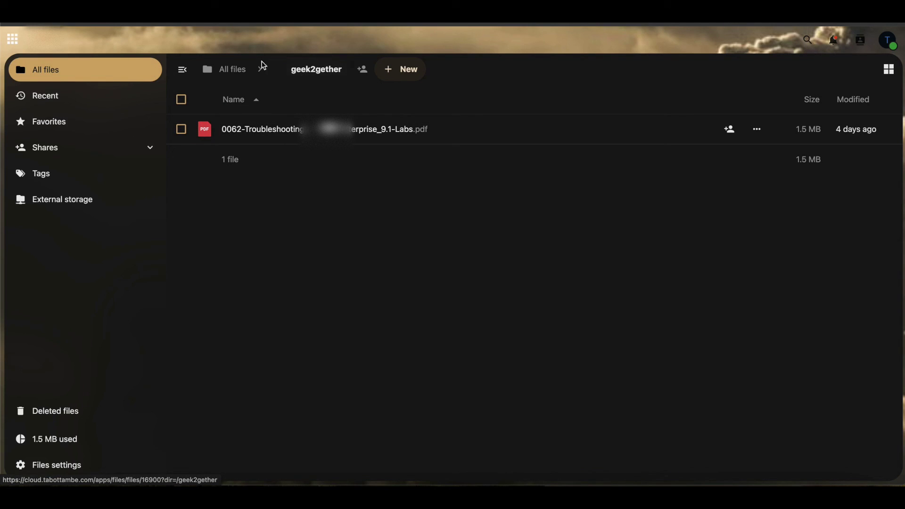
- From All files, delete geek2gether's remote share in its sharing settings
{"action": "left_click", "coordinate": [244, 71]}
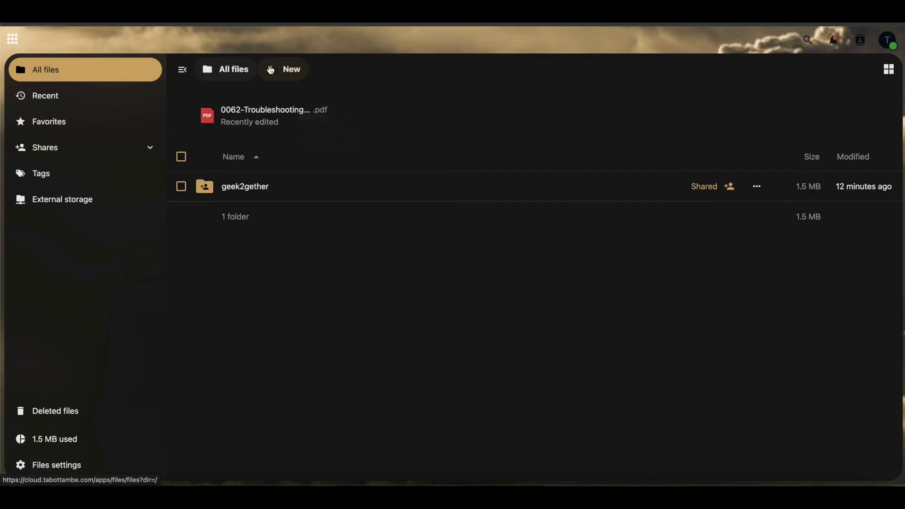
{"action": "left_click", "coordinate": [731, 189]}
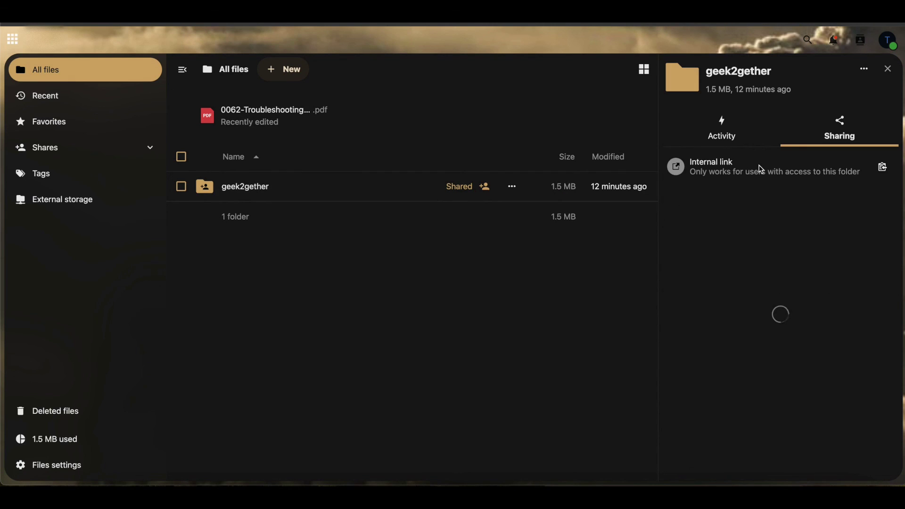
{"action": "left_click", "coordinate": [878, 227]}
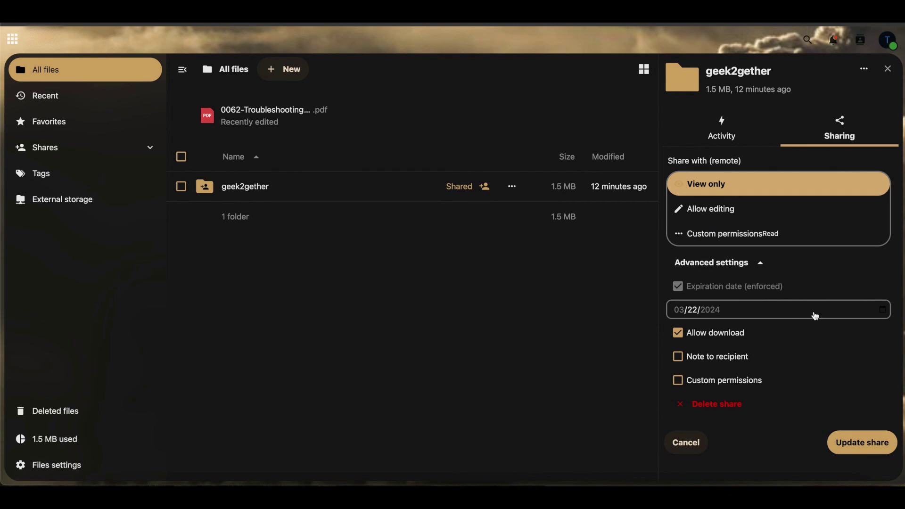
{"action": "left_click", "coordinate": [708, 408]}
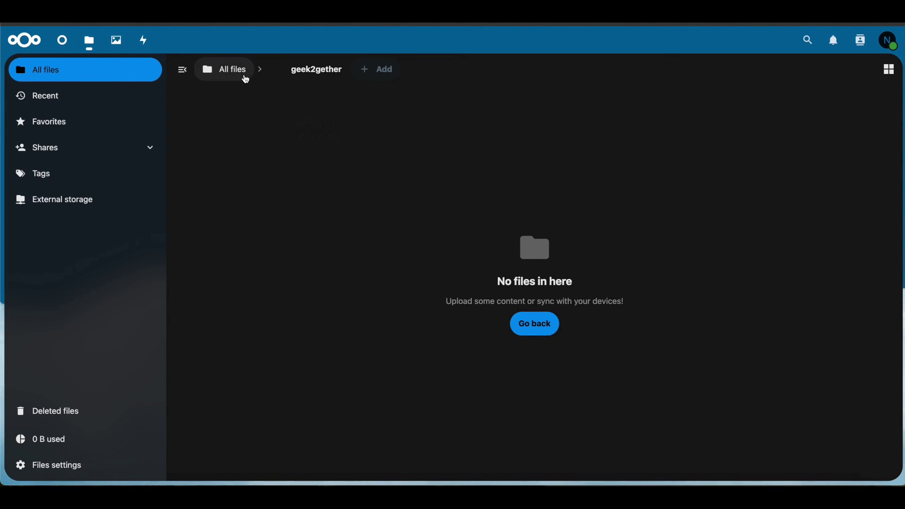
- Return to the top-level All files list via the breadcrumb
{"action": "left_click", "coordinate": [245, 76]}
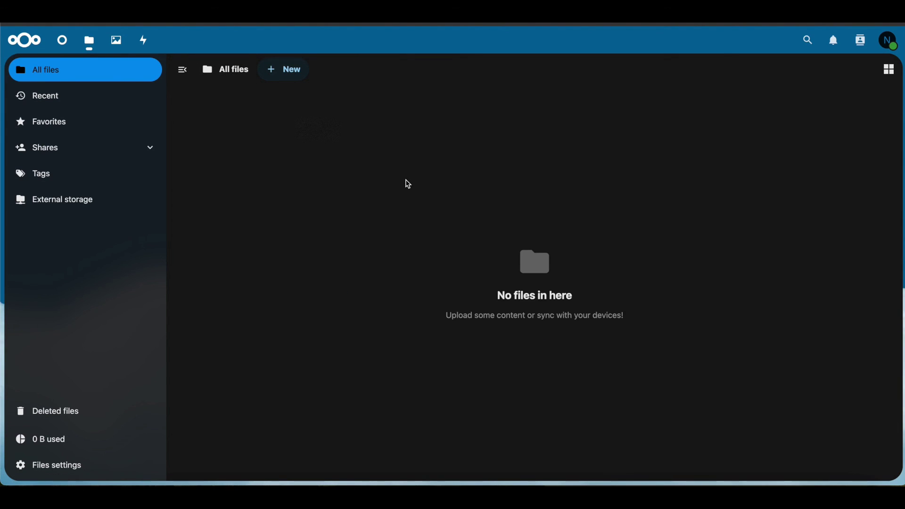